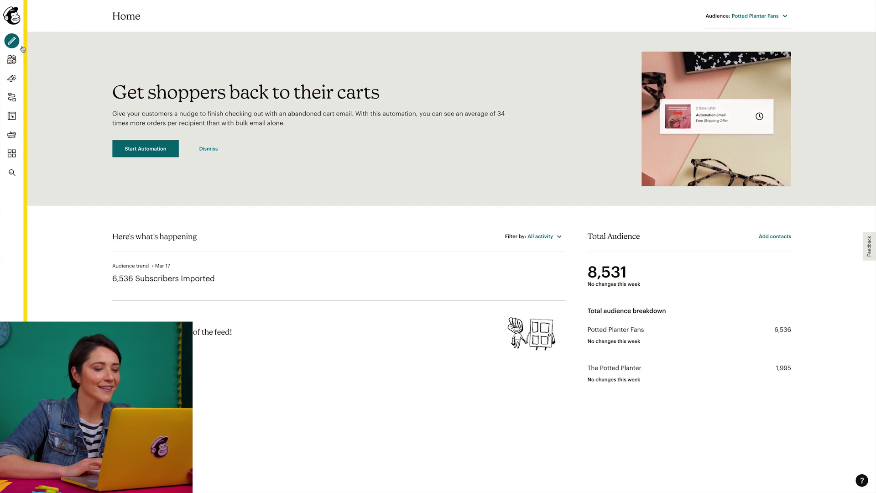
# Create a new email campaign named 'Farmer's Market Promo'.
pyautogui.click(12, 41)
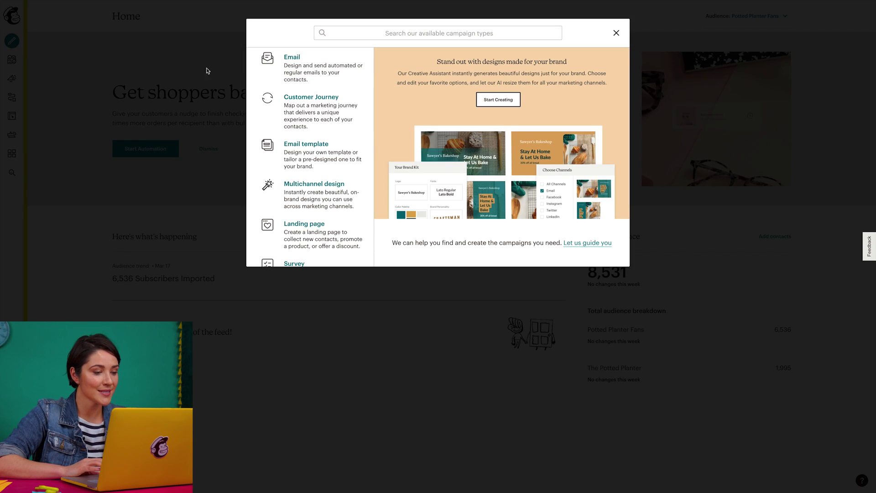
pyautogui.click(284, 70)
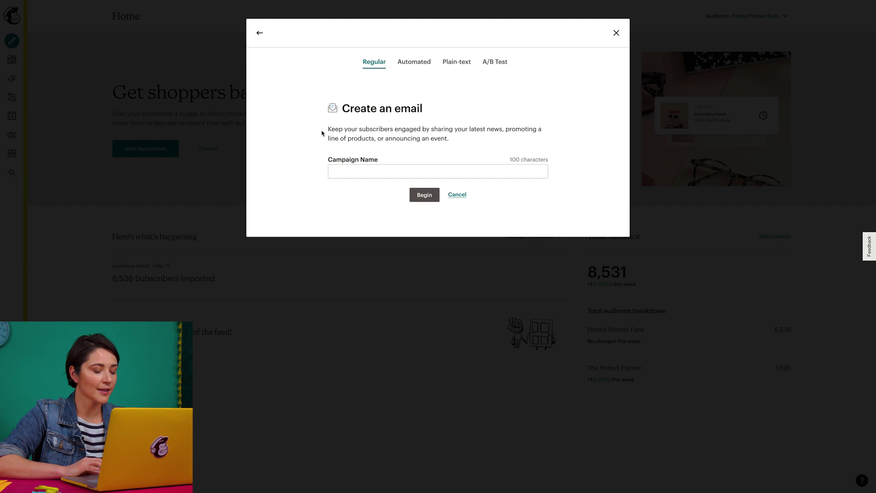
pyautogui.click(337, 173)
pyautogui.write("Farmer's Market Promo")
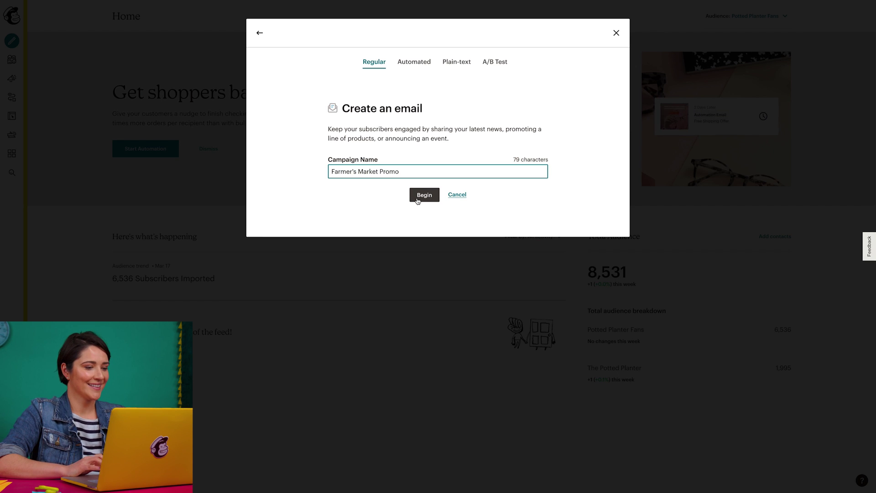
pyautogui.click(424, 195)
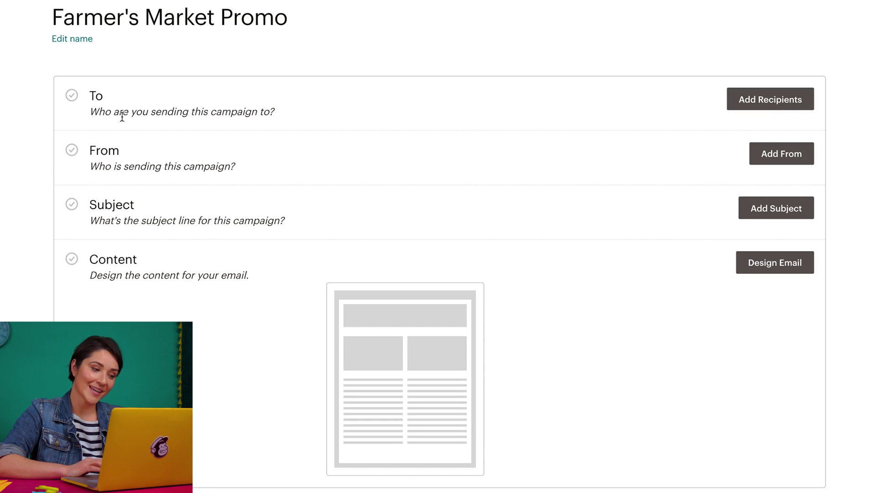
# Open the campaign's To section to pick recipients.
pyautogui.click(750, 106)
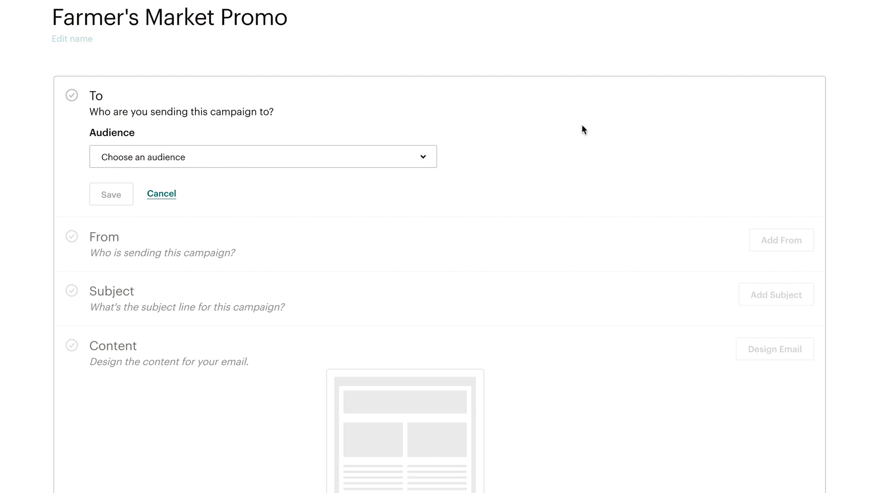
# Send to The Potted Planter audience, limited to the Farmer's Market Attendee tag.
pyautogui.click(424, 160)
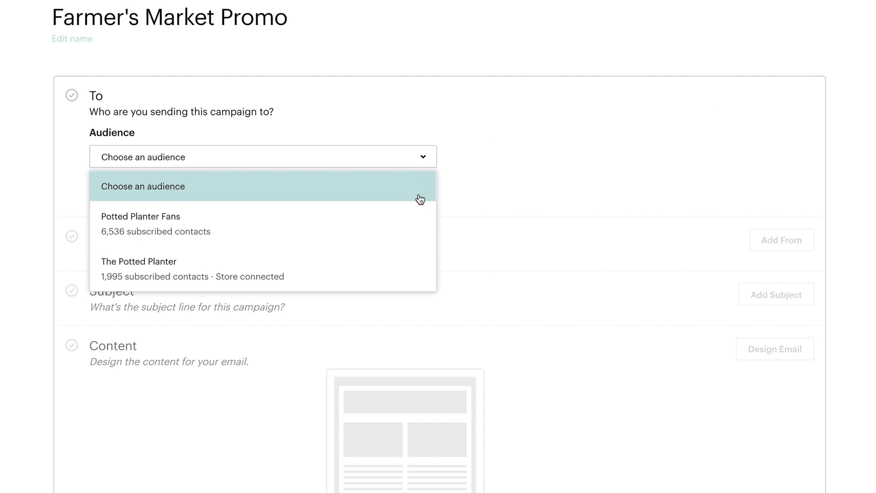
pyautogui.click(415, 272)
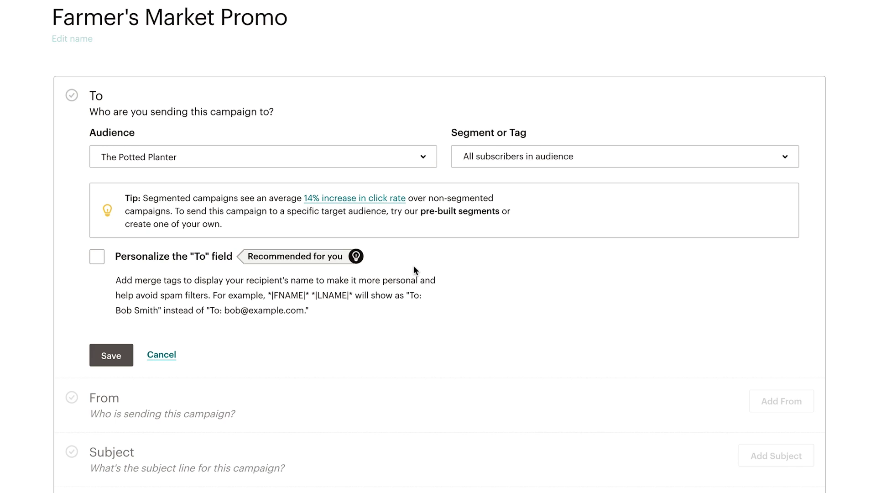
pyautogui.click(509, 167)
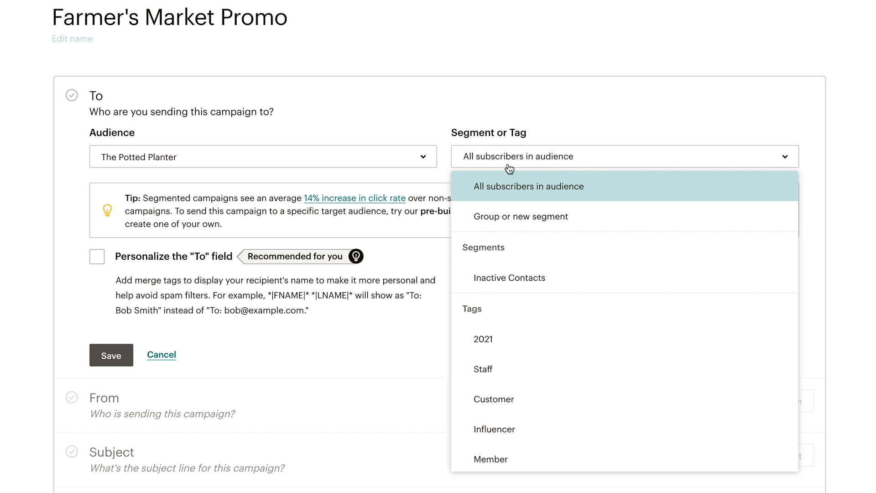
pyautogui.scroll(-5, 508, 303)
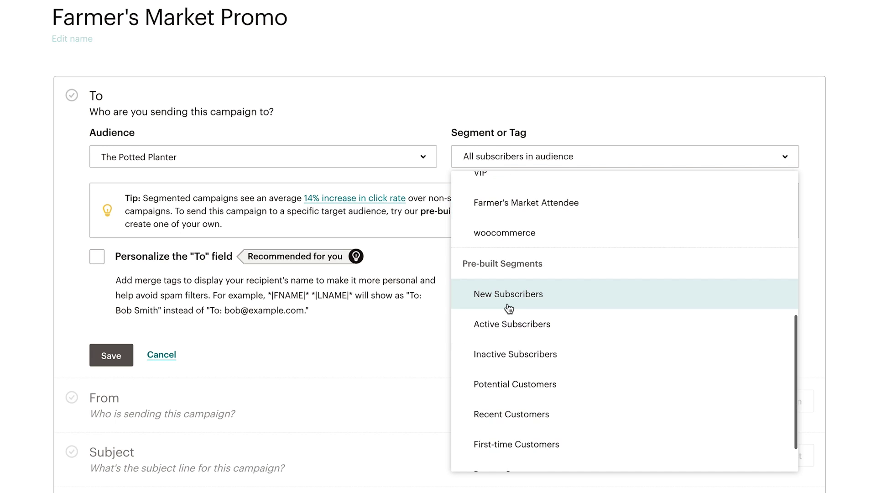
pyautogui.scroll(2, 509, 310)
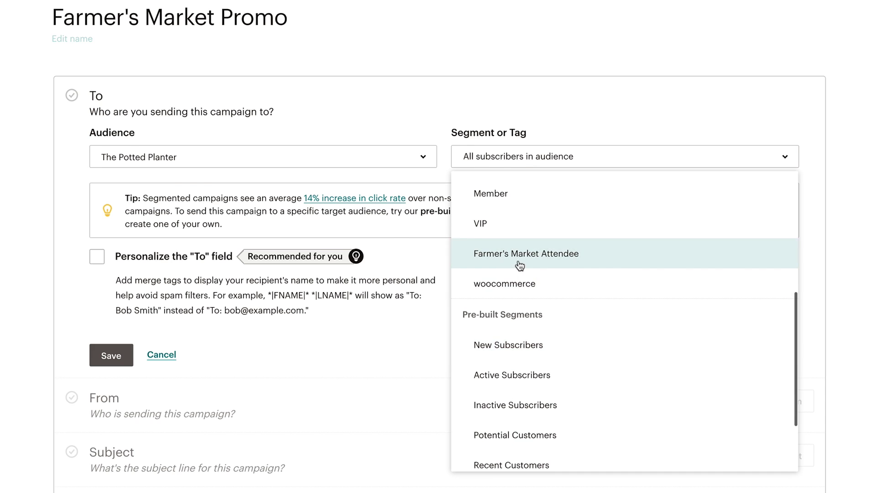
pyautogui.click(519, 254)
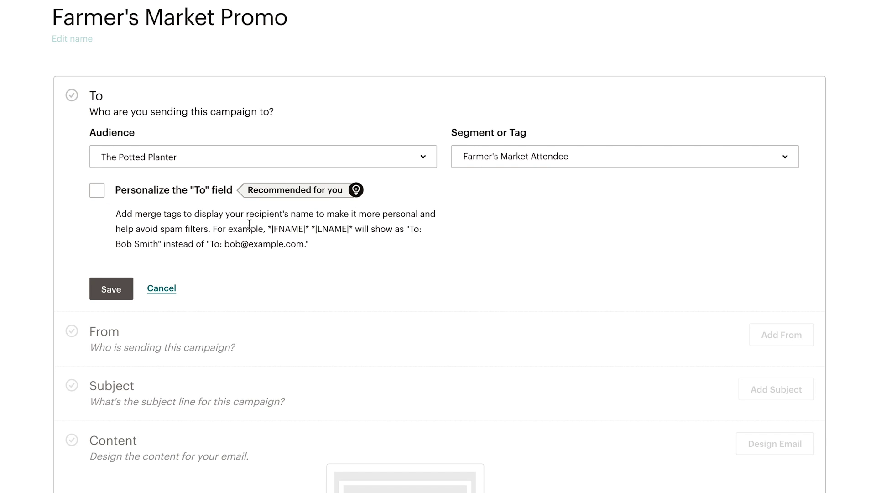
# Personalize the To field with *|FNAME|* and save the recipients.
pyautogui.click(98, 191)
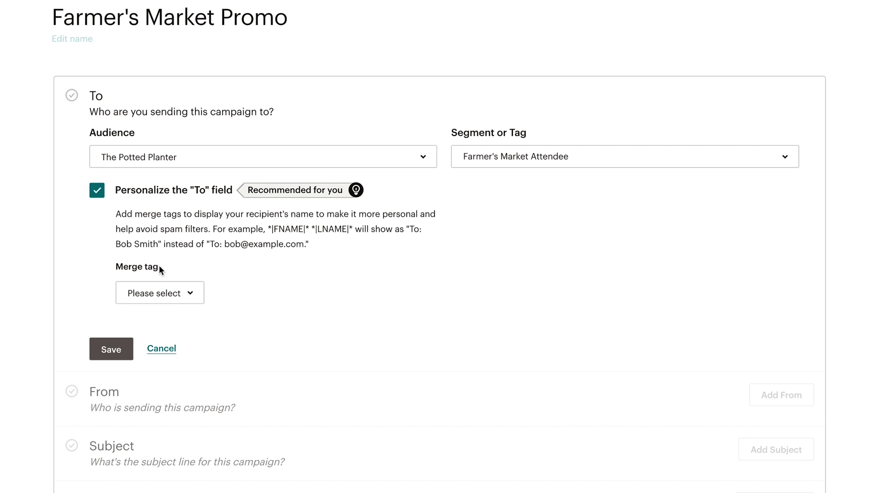
pyautogui.click(179, 297)
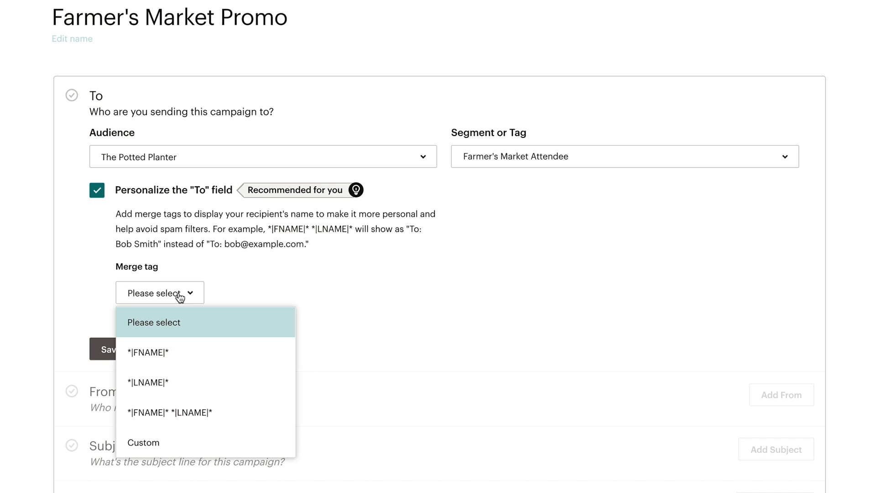
pyautogui.click(196, 356)
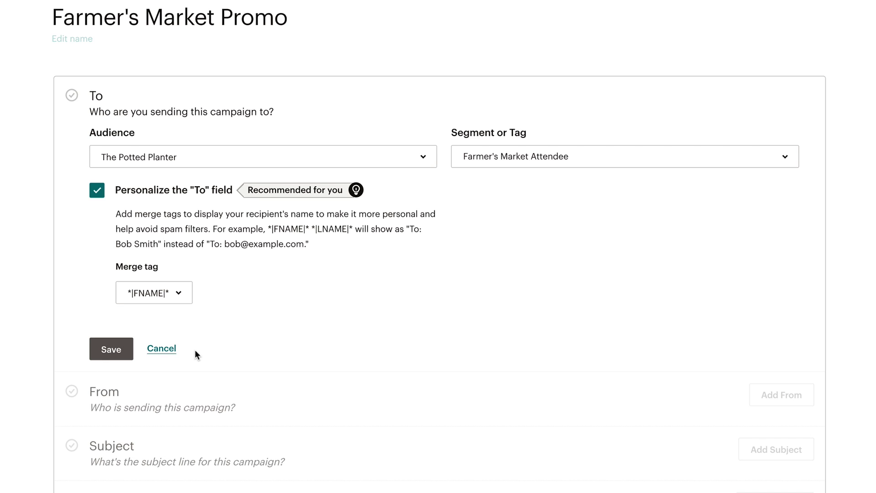
pyautogui.click(128, 352)
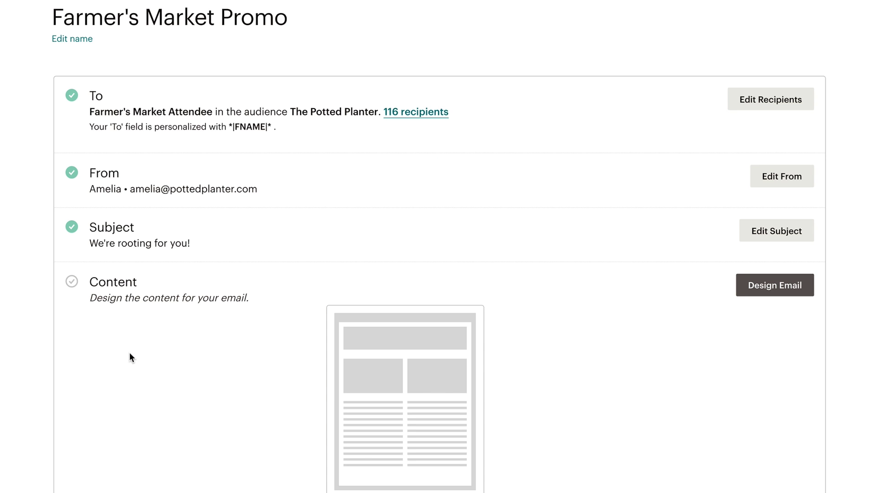
# Save the sender's name and e-mail address in the From section.
pyautogui.click(786, 183)
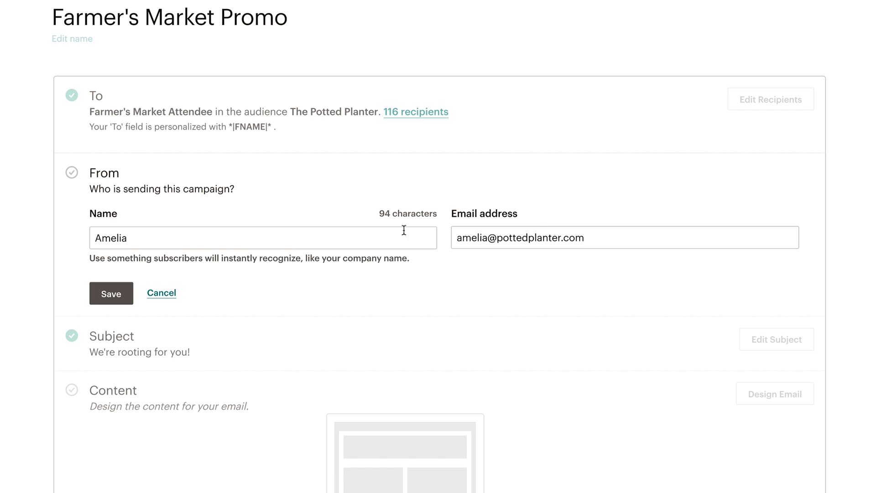
pyautogui.tripleClick(353, 236)
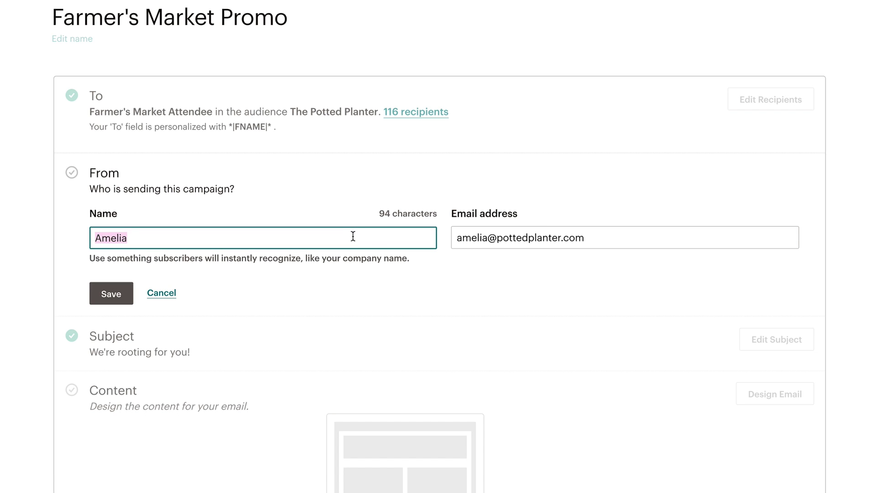
pyautogui.write('Mariana')
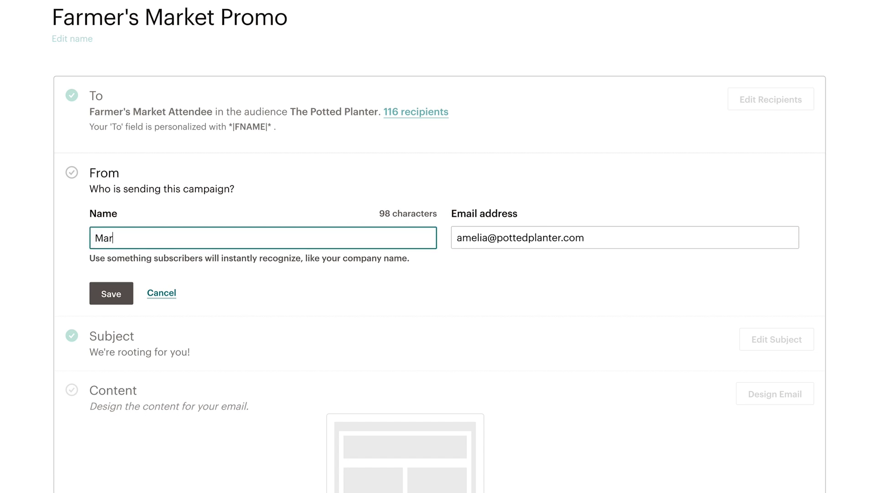
pyautogui.press('Tab')
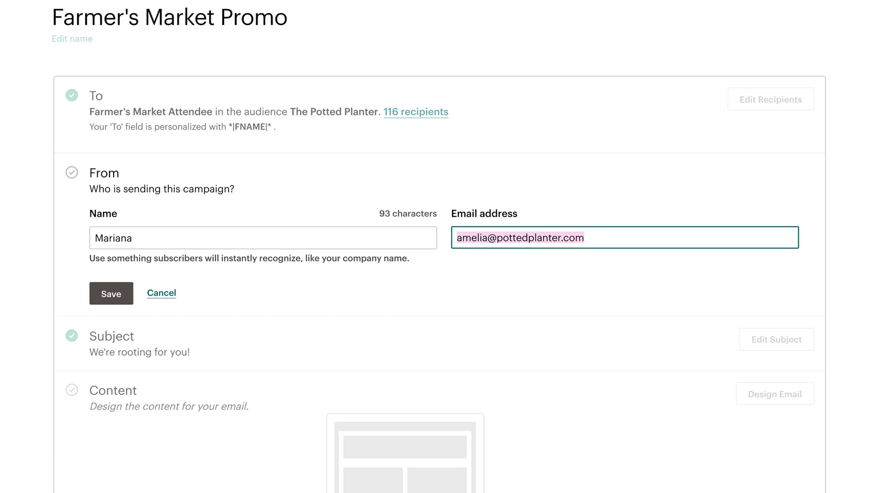
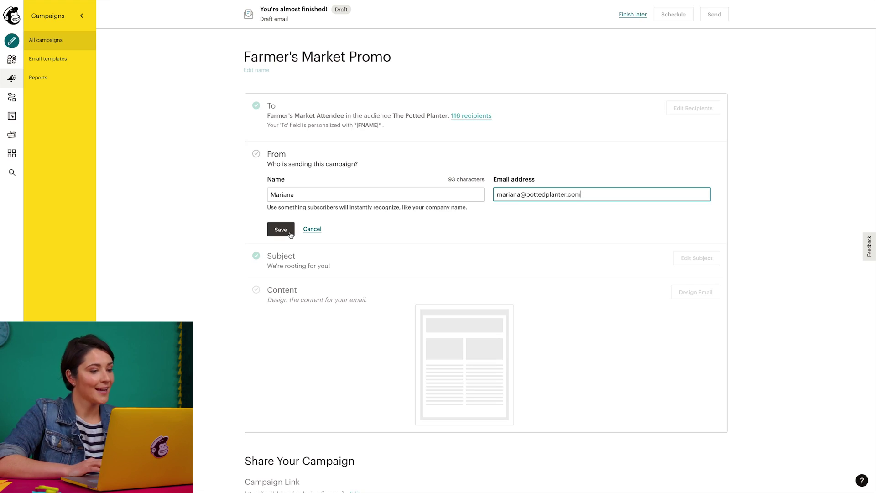
pyautogui.click(290, 235)
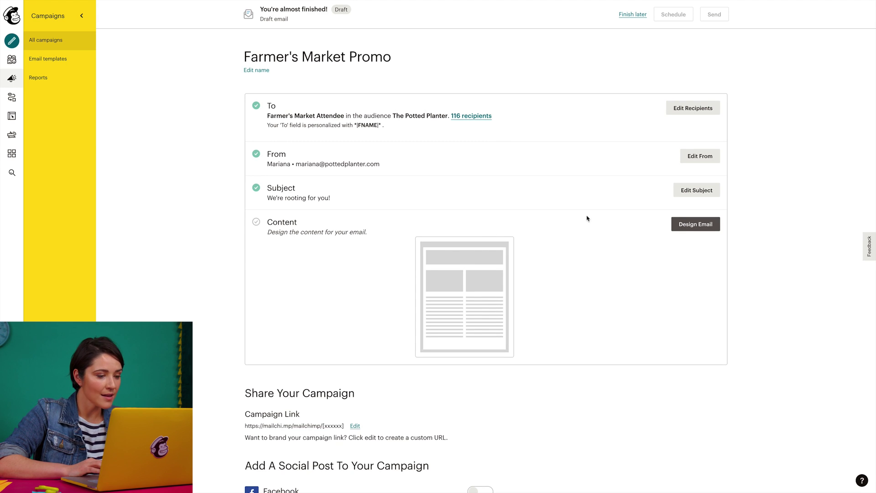
pyautogui.click(687, 198)
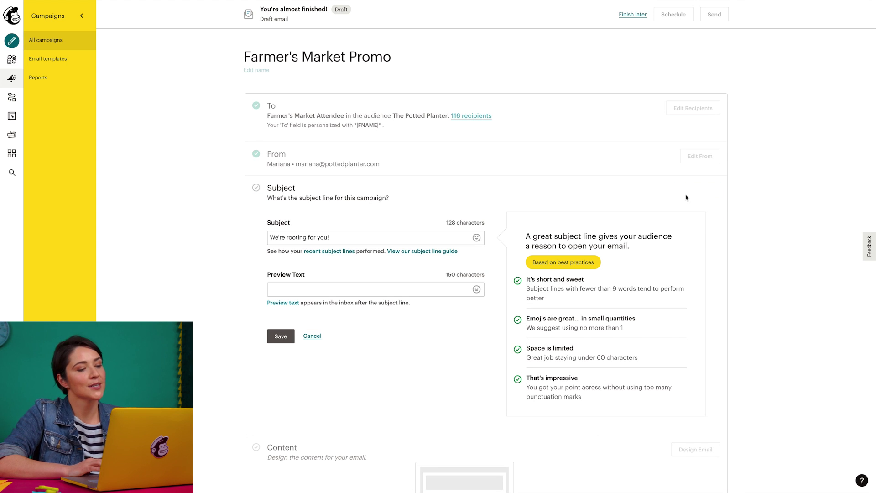
# Set subject 'Get 25% off of plants for your home' and preview text 'Promo for 25% off indoor plants at The Potted Planter.'.
pyautogui.click(450, 238)
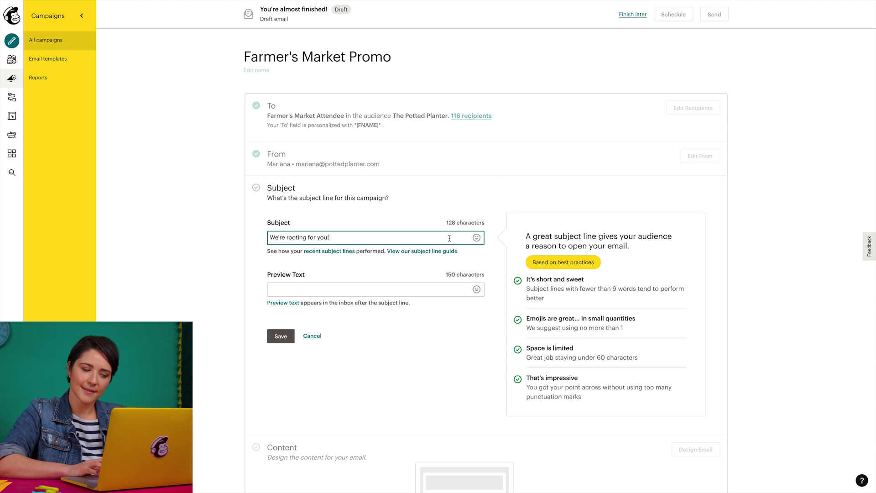
pyautogui.hotkey('ctrl', 'a')
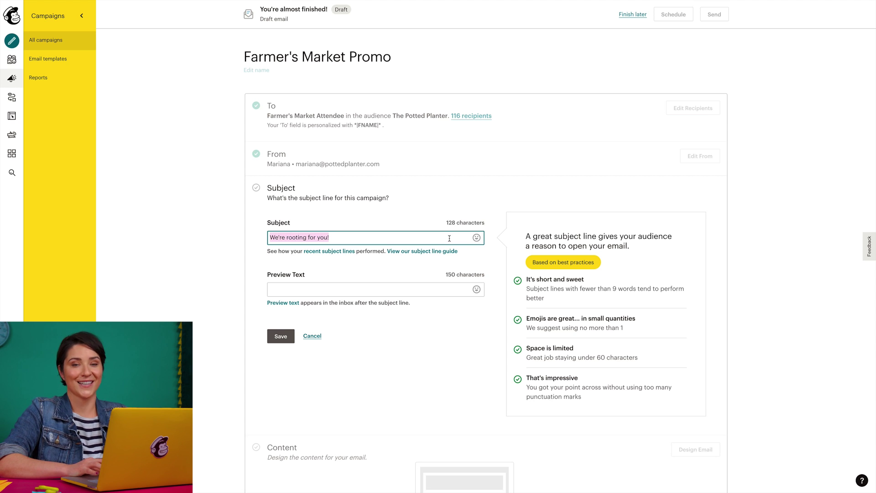
pyautogui.write('Get 25% ')
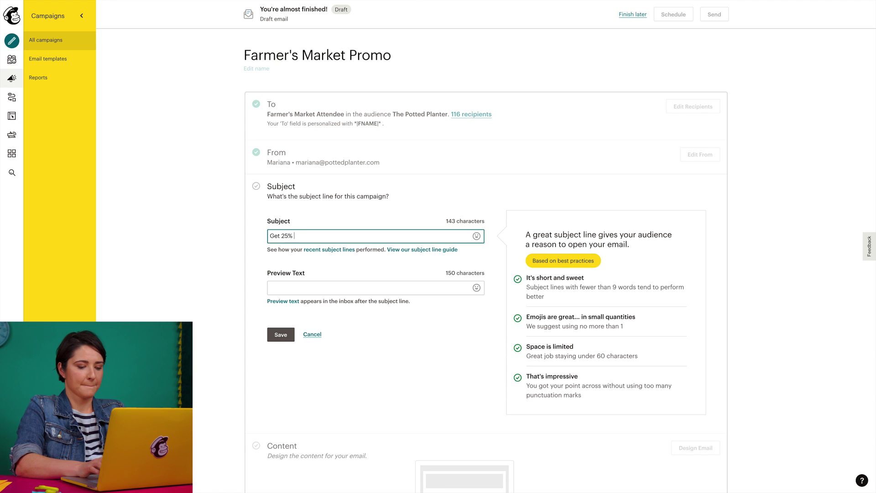
pyautogui.write('off of p')
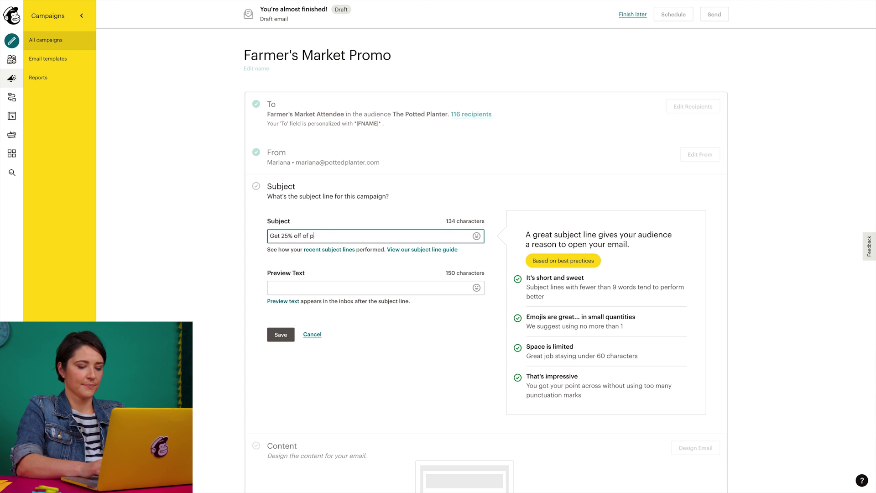
pyautogui.write('lants for your home!')
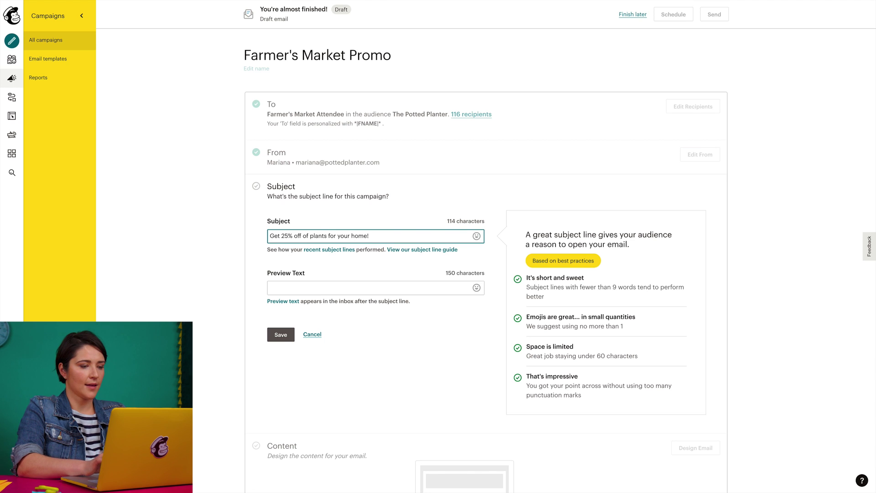
pyautogui.press('Tab')
pyautogui.click(424, 287)
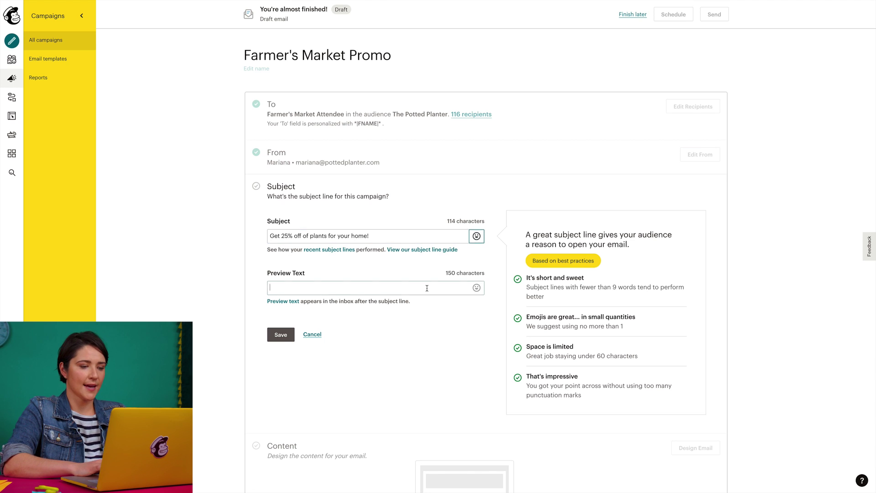
pyautogui.write('Promo ')
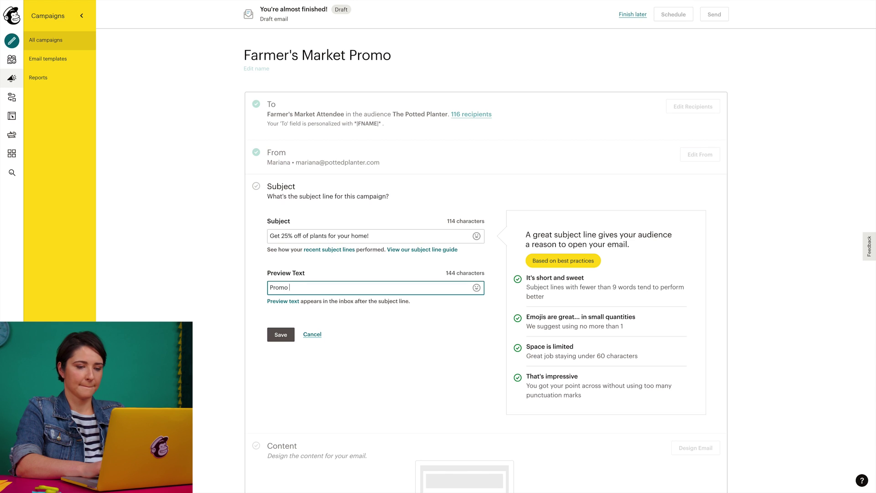
pyautogui.write('for 25% off ind')
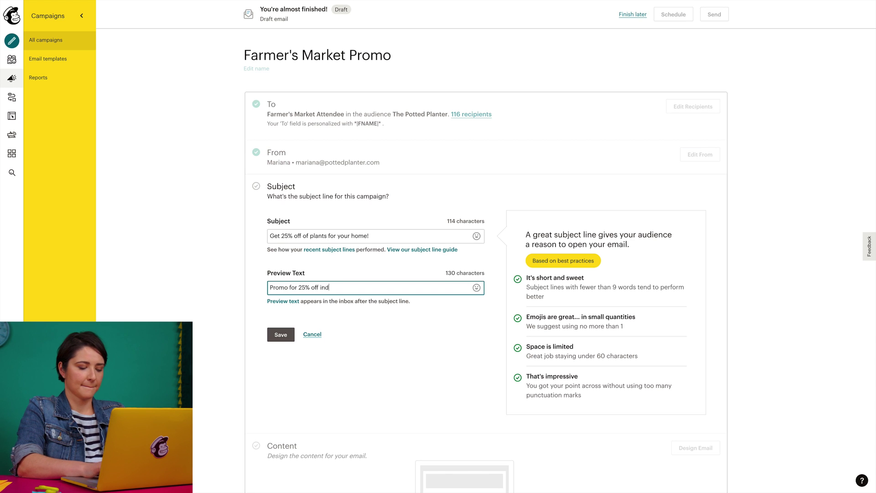
pyautogui.write('oor plants at The')
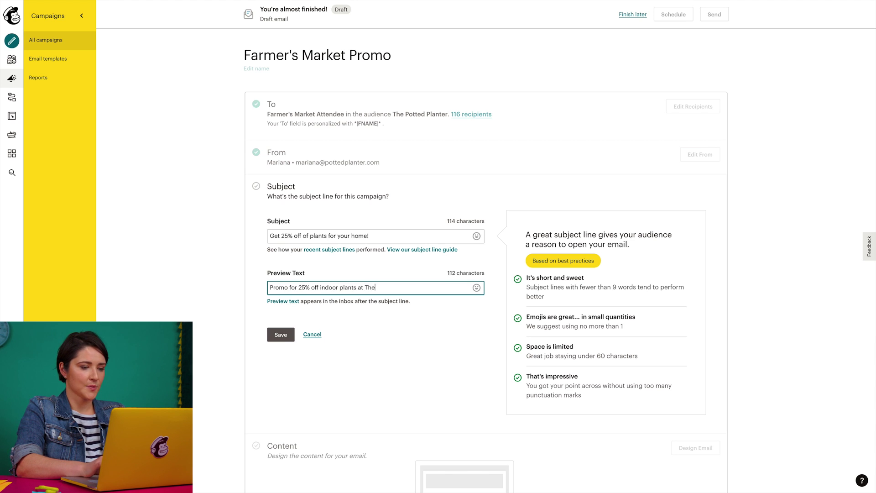
pyautogui.write(' Potted Planter')
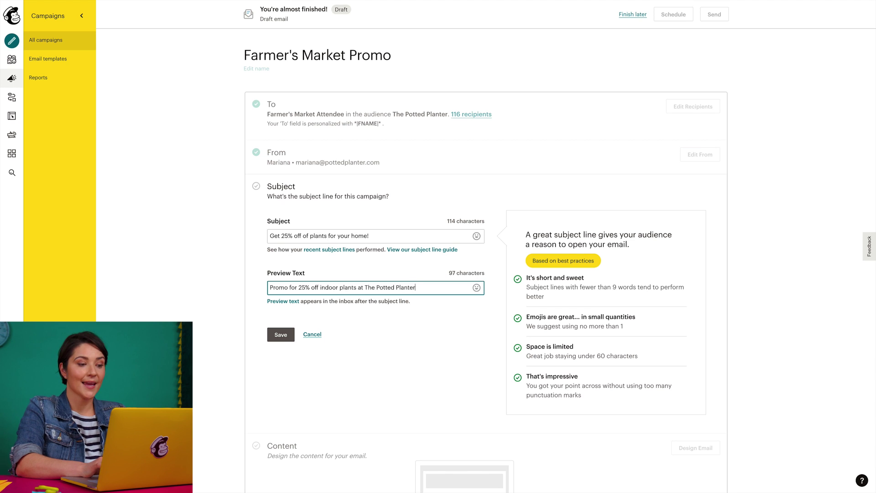
pyautogui.write('.')
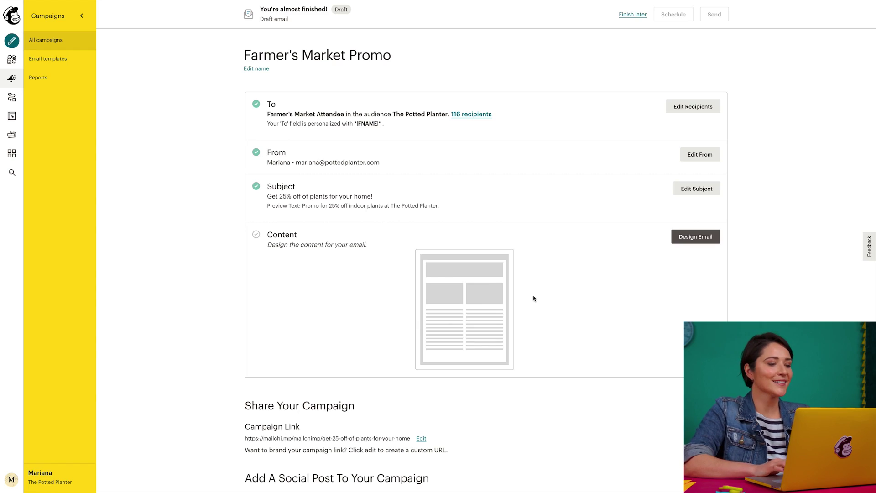
pyautogui.click(689, 242)
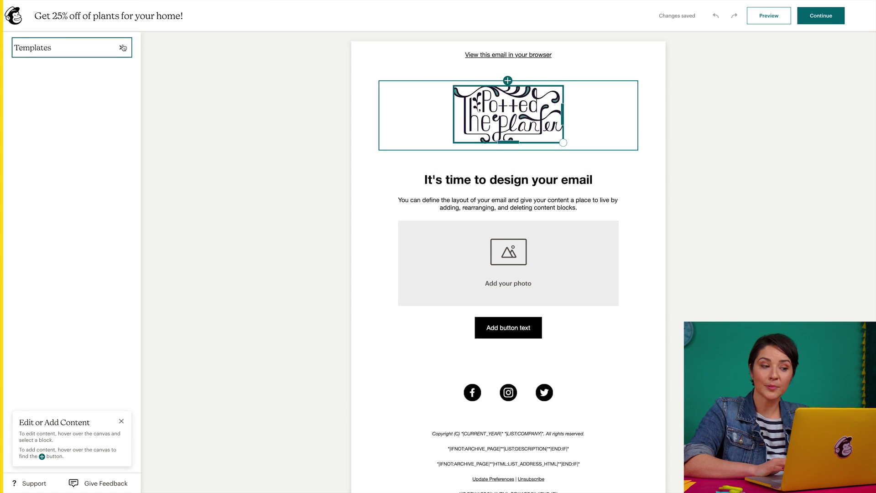
# Apply the saved Potted Planter Coupon template to the email design.
pyautogui.click(121, 47)
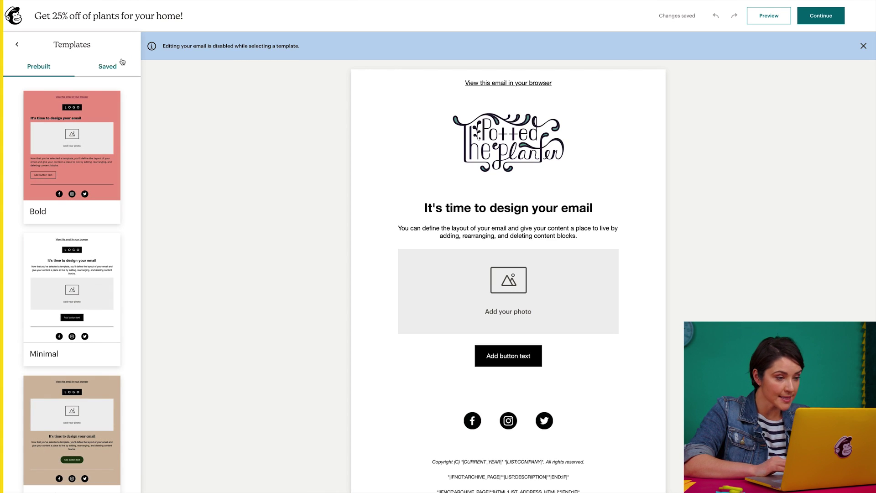
pyautogui.scroll(-5, 121, 91)
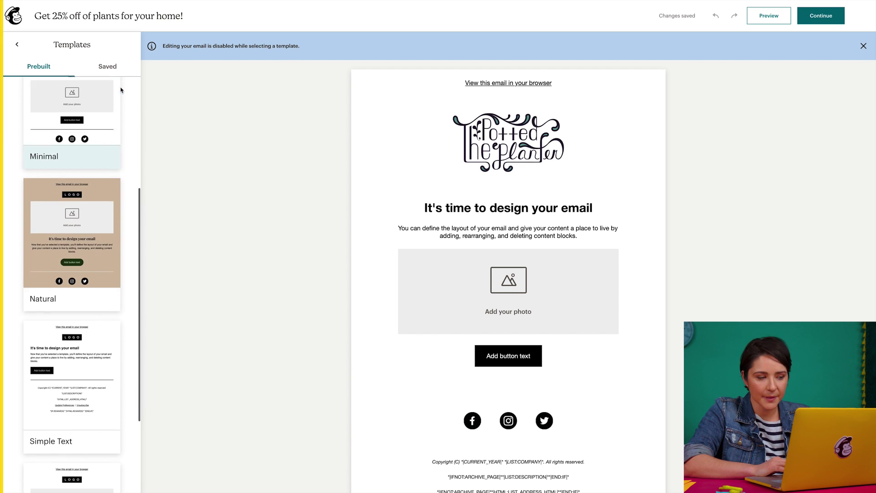
pyautogui.scroll(3, 122, 90)
pyautogui.scroll(2, 122, 89)
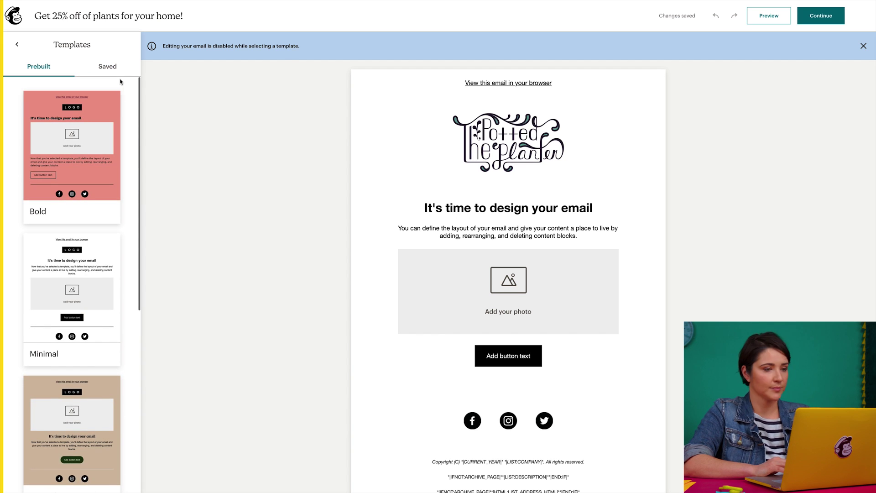
pyautogui.click(119, 73)
pyautogui.click(72, 144)
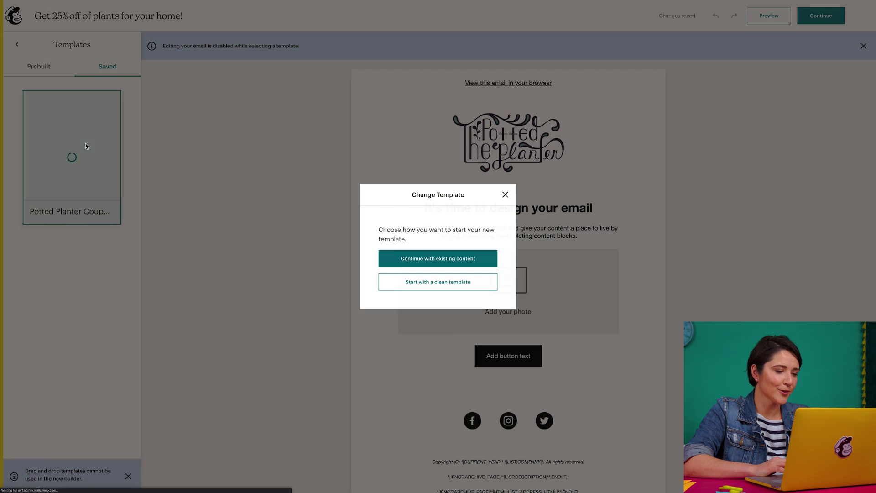
pyautogui.click(422, 282)
# Replace the plant photo below the logo with the Thank You 25% Off coupon image.
pyautogui.moveTo(423, 290)
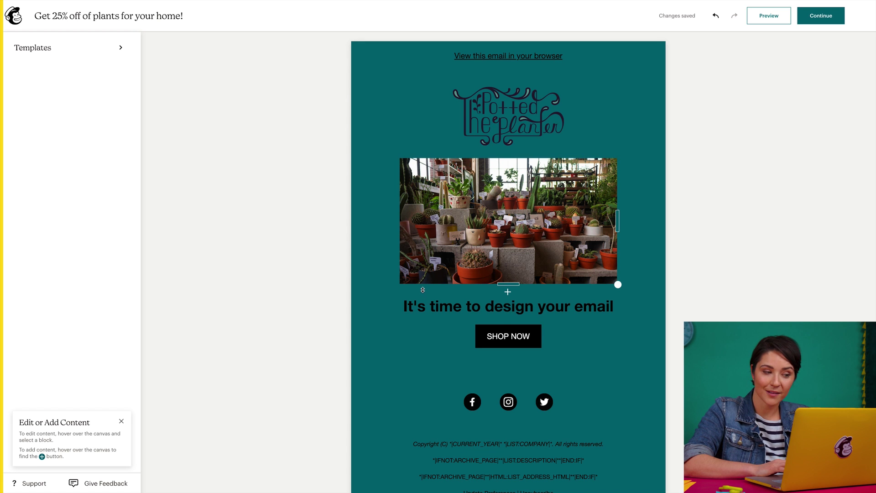
pyautogui.click(470, 252)
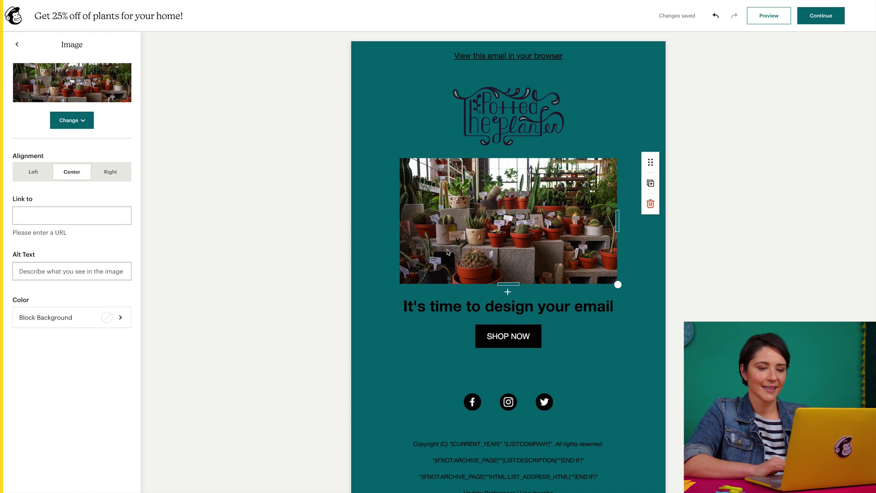
pyautogui.click(72, 120)
pyautogui.click(80, 158)
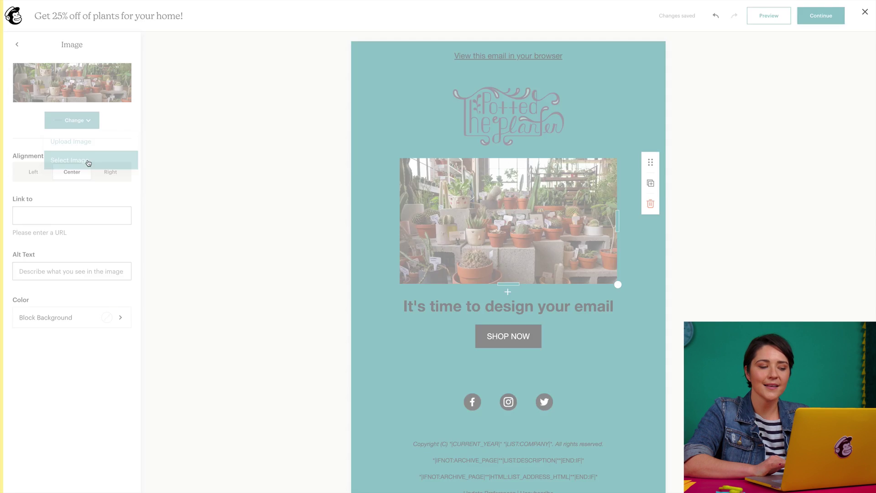
pyautogui.click(136, 158)
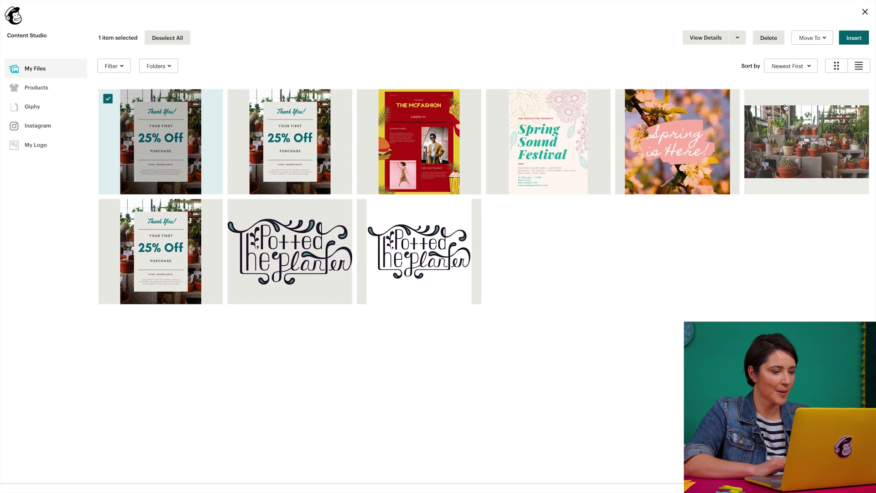
pyautogui.click(857, 41)
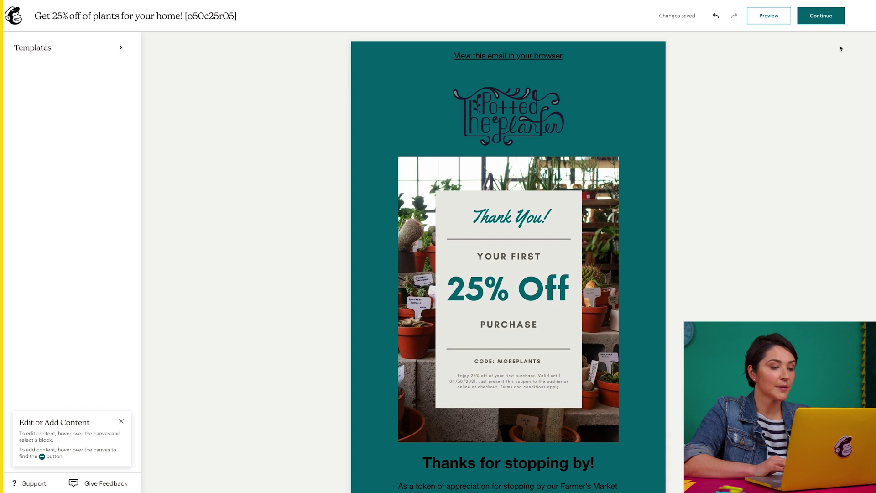
# Check the block menus above and below the coupon, then preview the email.
pyautogui.click(507, 152)
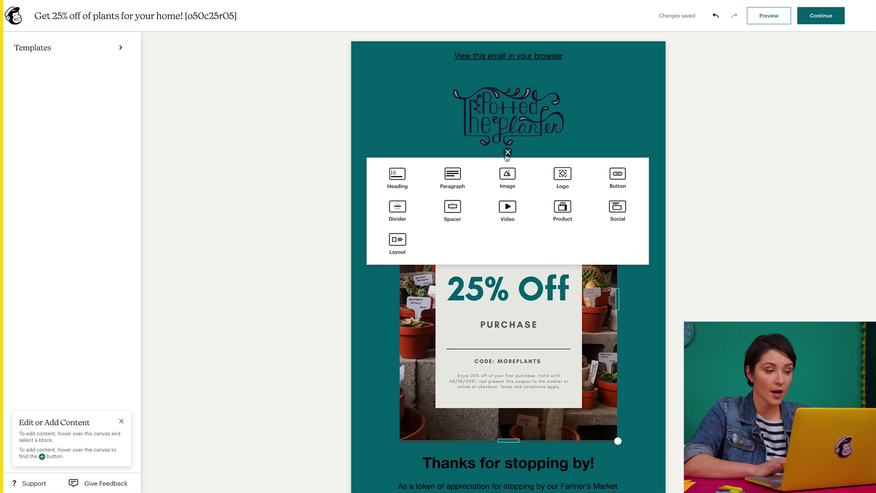
pyautogui.click(507, 154)
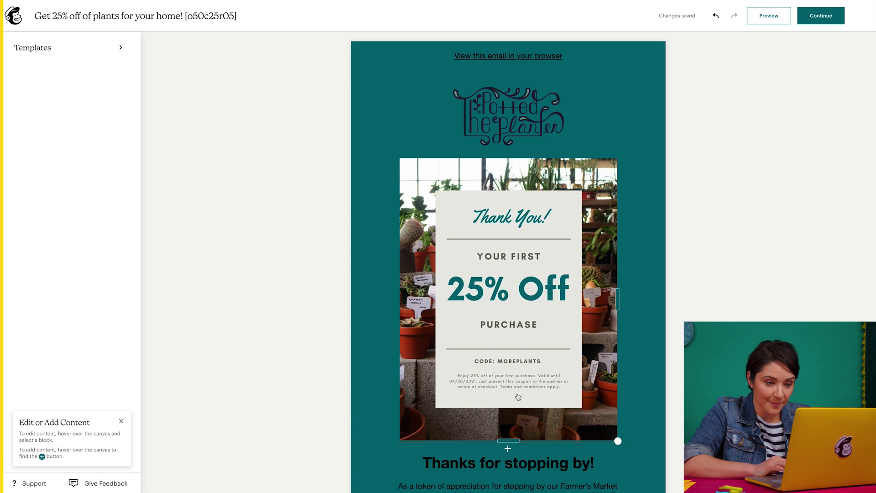
pyautogui.click(508, 449)
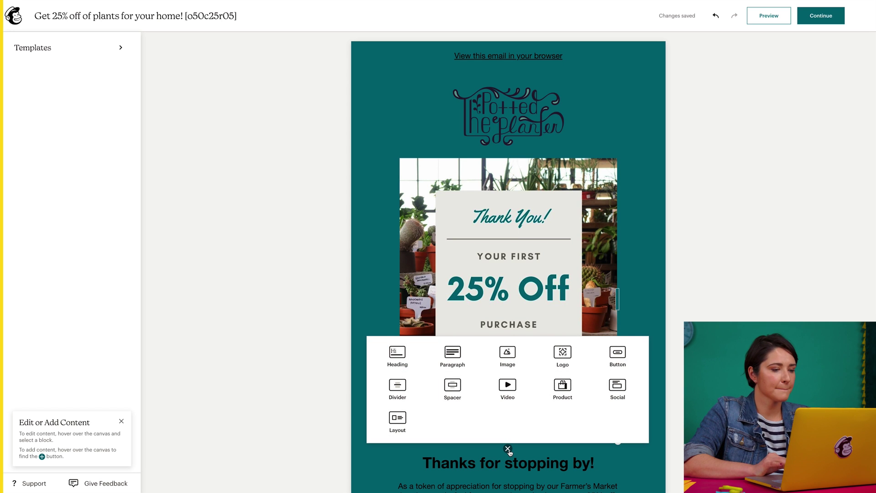
pyautogui.click(508, 449)
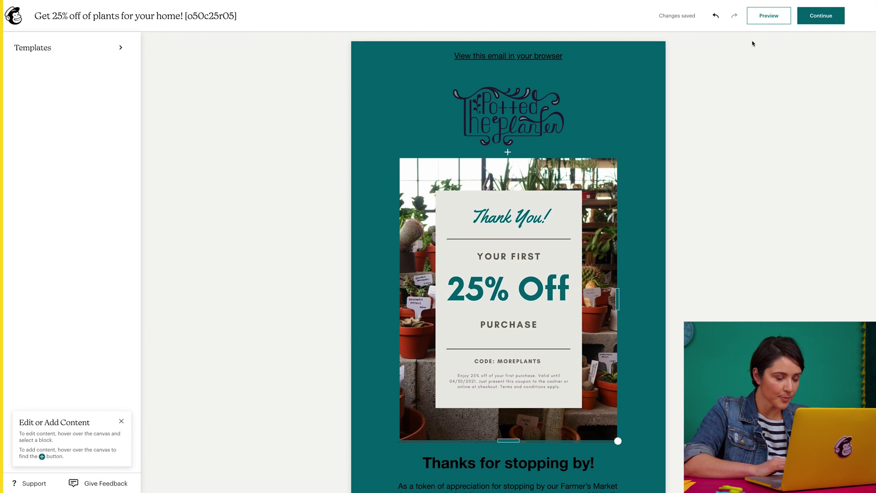
pyautogui.click(762, 24)
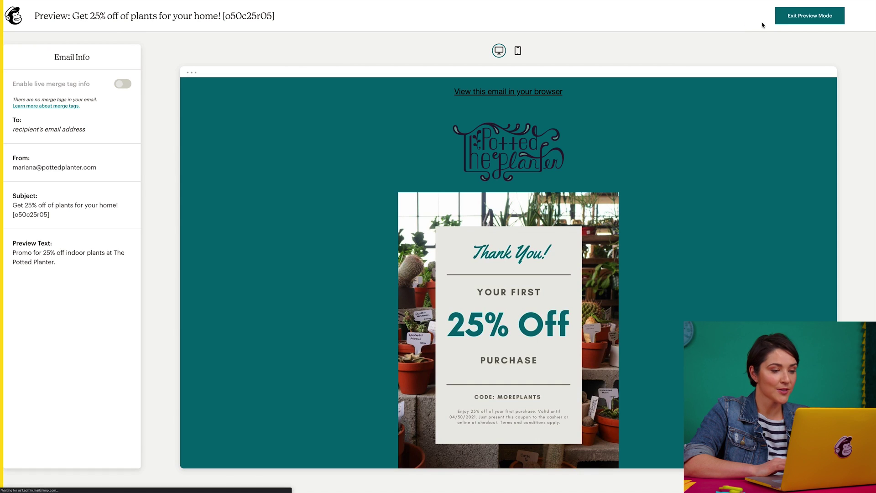
pyautogui.click(519, 52)
pyautogui.scroll(-1, 523, 108)
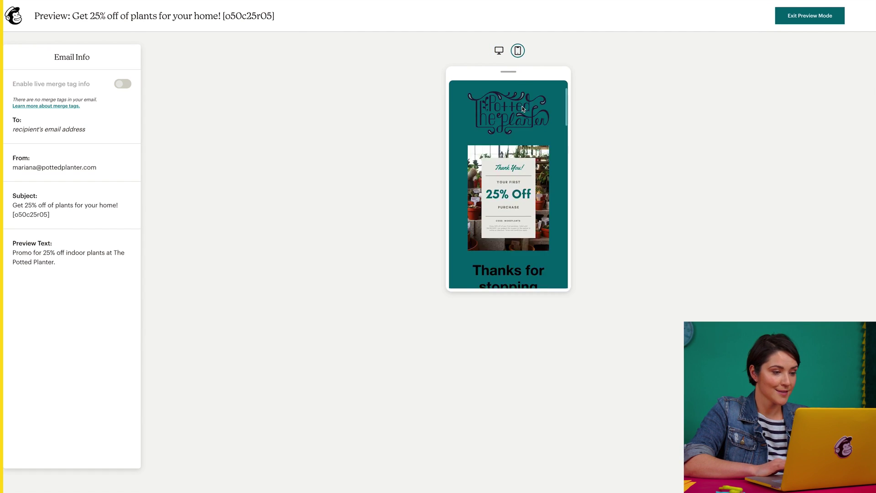
pyautogui.scroll(-5, 523, 108)
pyautogui.scroll(6, 523, 109)
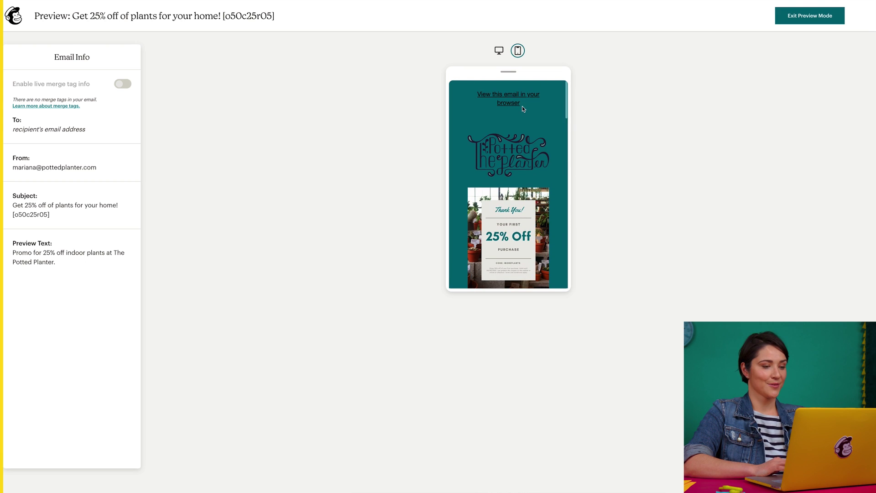
pyautogui.click(788, 19)
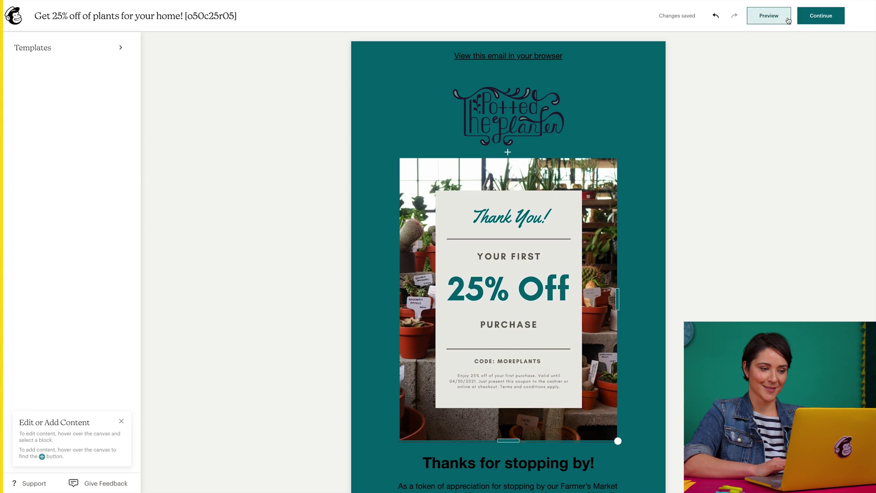
# Go to the campaign summary and keep the campaign URL unchanged.
pyautogui.click(804, 20)
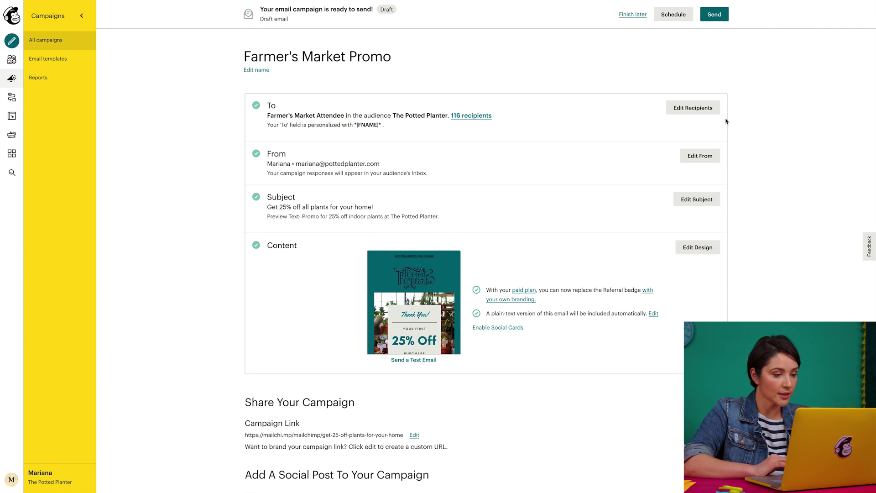
pyautogui.scroll(-4, 441, 417)
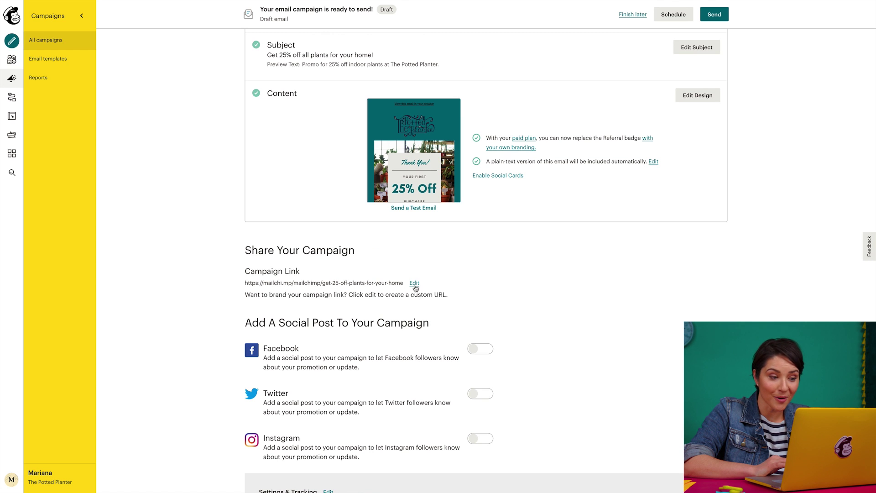
pyautogui.click(414, 284)
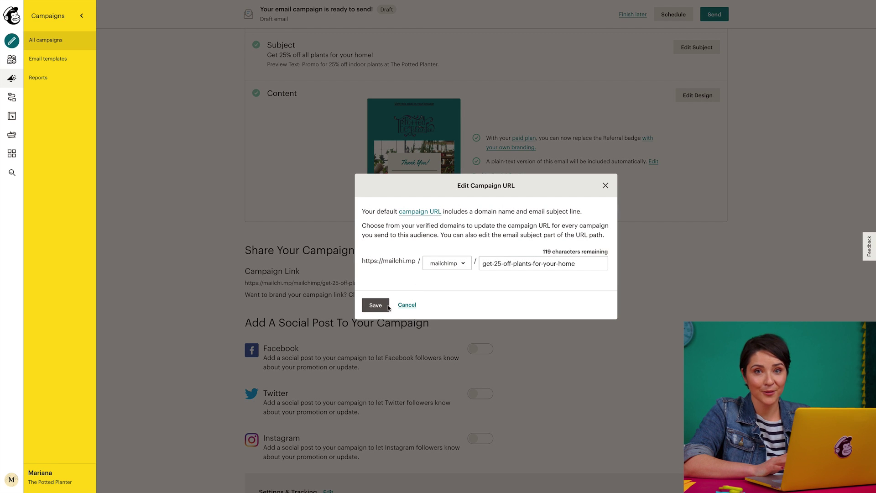
pyautogui.click(387, 307)
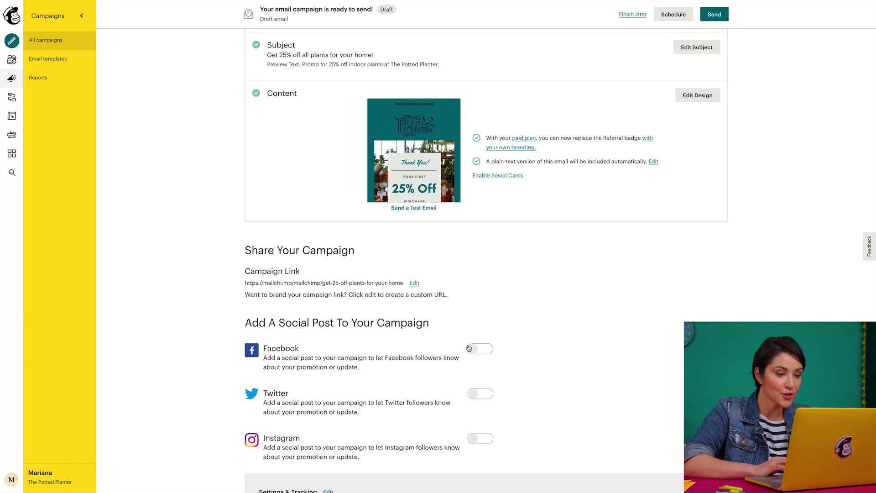
# Add and save a Facebook post to The Potted Planter page.
pyautogui.click(469, 349)
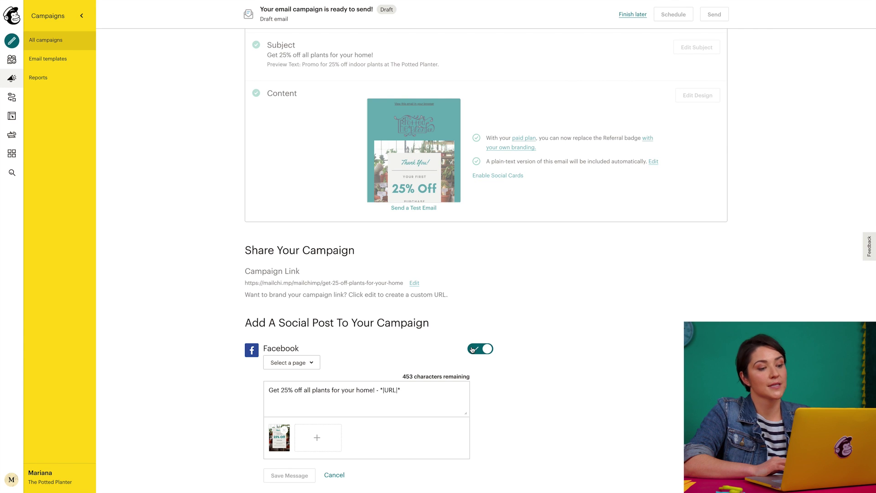
pyautogui.click(314, 362)
pyautogui.click(319, 398)
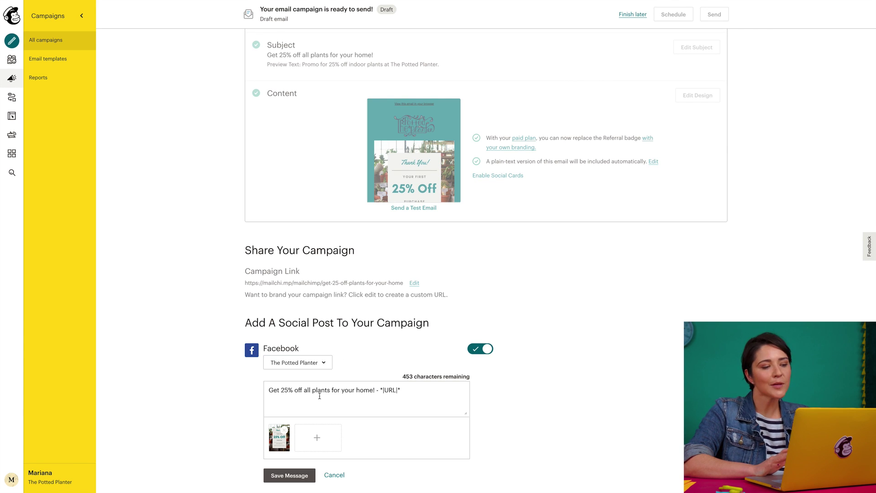
pyautogui.scroll(-2, 320, 395)
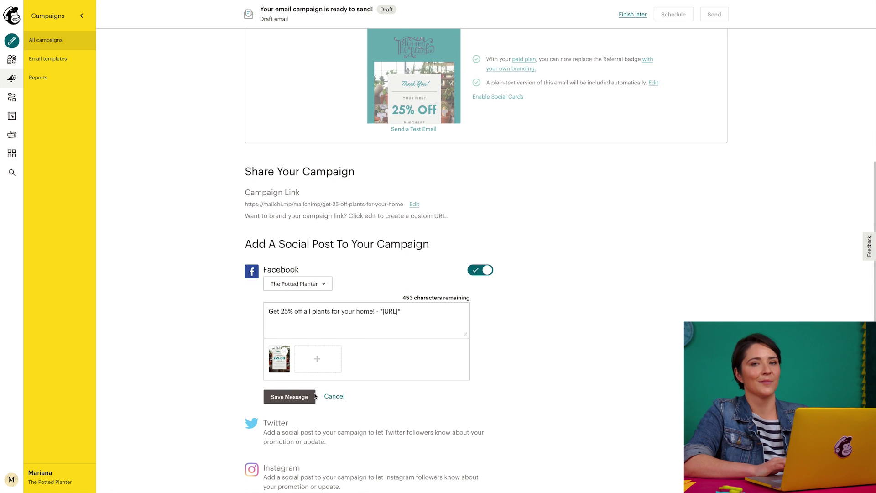
pyautogui.click(308, 397)
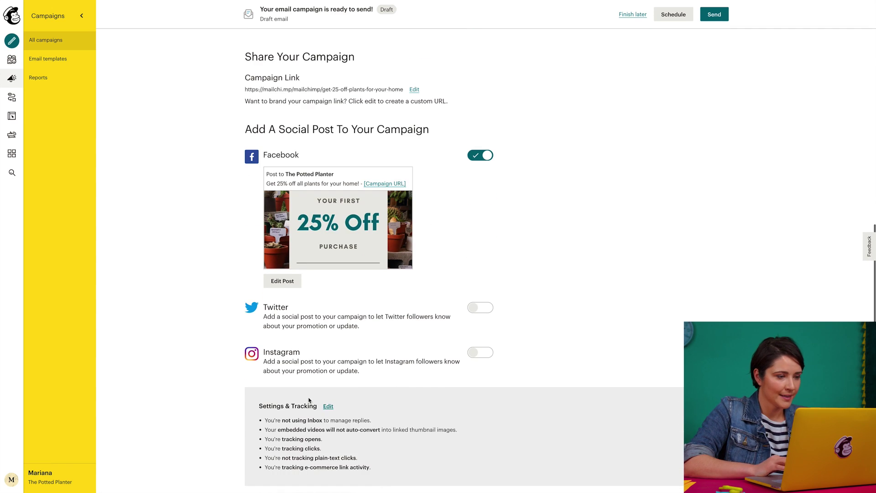
# Save the tracking settings with opens, clicks and e-commerce link tracking enabled.
pyautogui.click(330, 409)
pyautogui.scroll(-4, 332, 410)
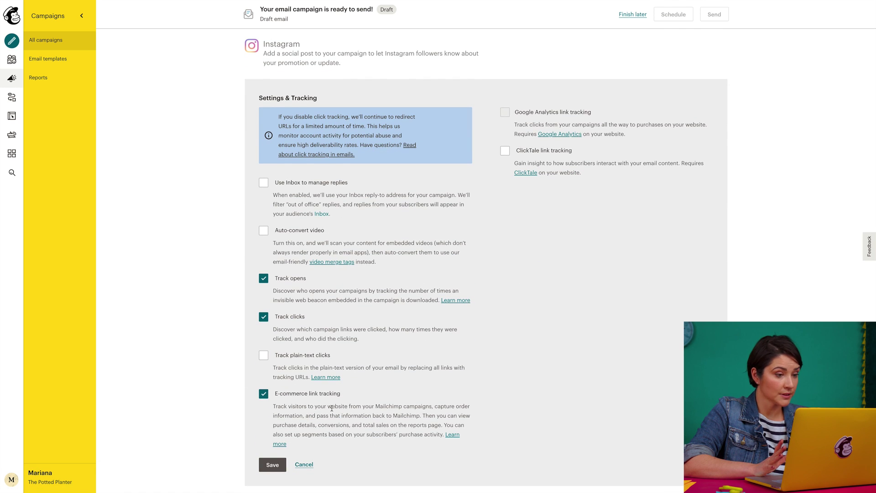
pyautogui.click(280, 465)
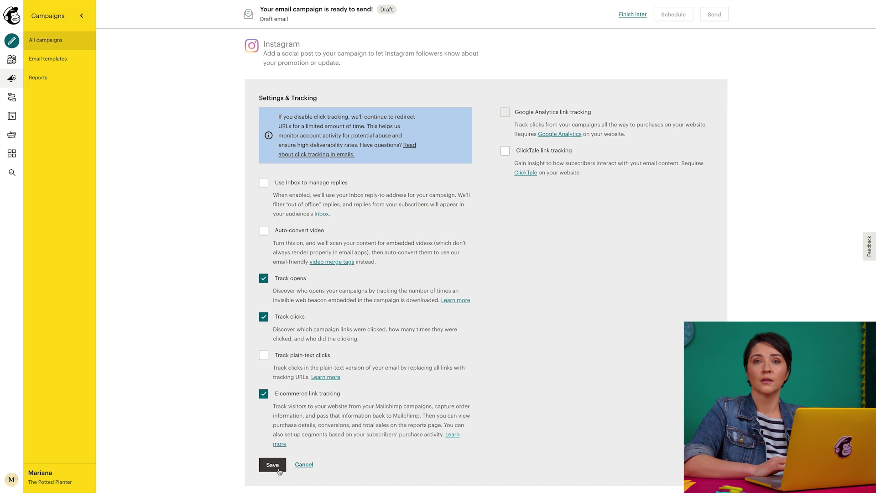
pyautogui.scroll(6, 280, 467)
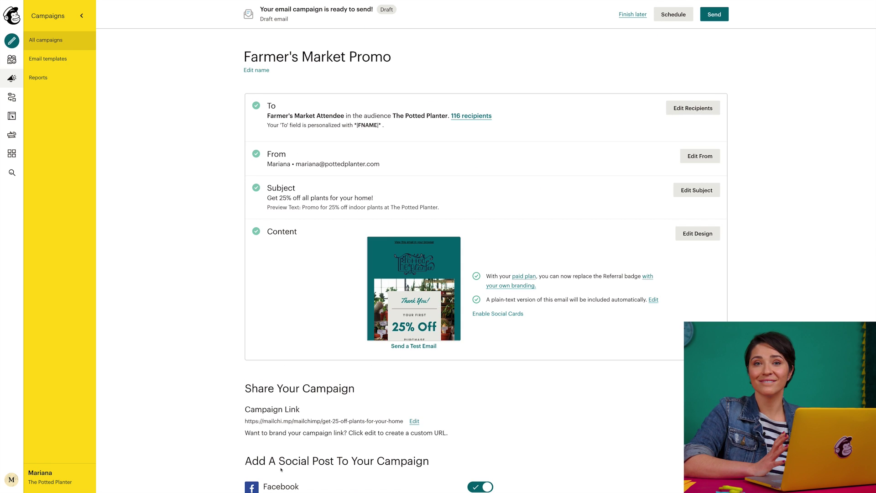